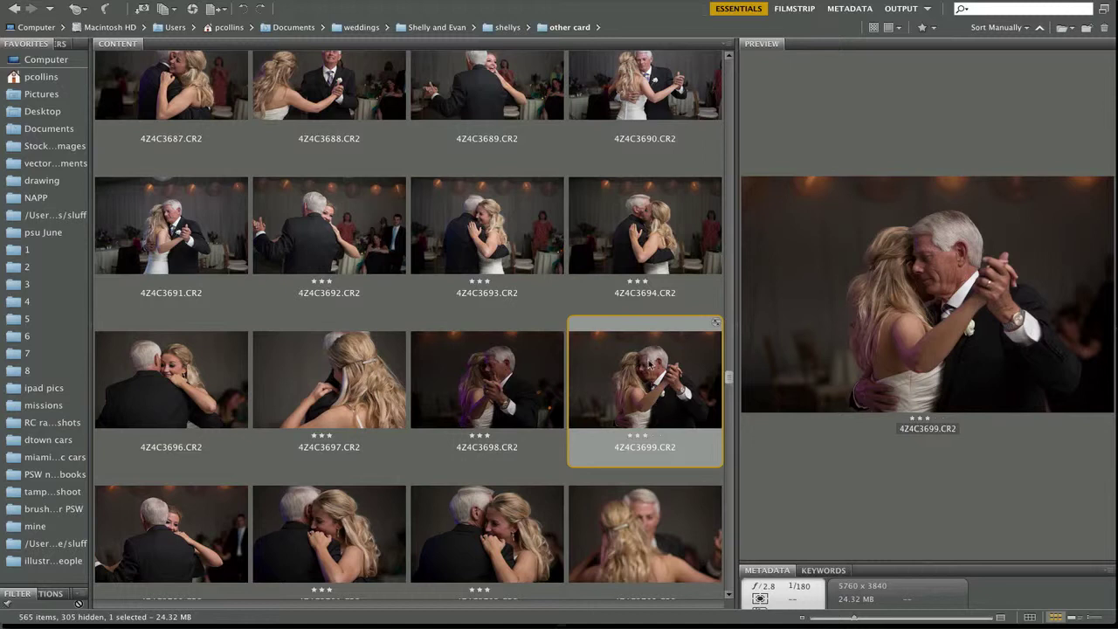
- Open 4Z4C3699.CR2 in Camera Raw and set its white balance to Auto
double_click(651, 386)
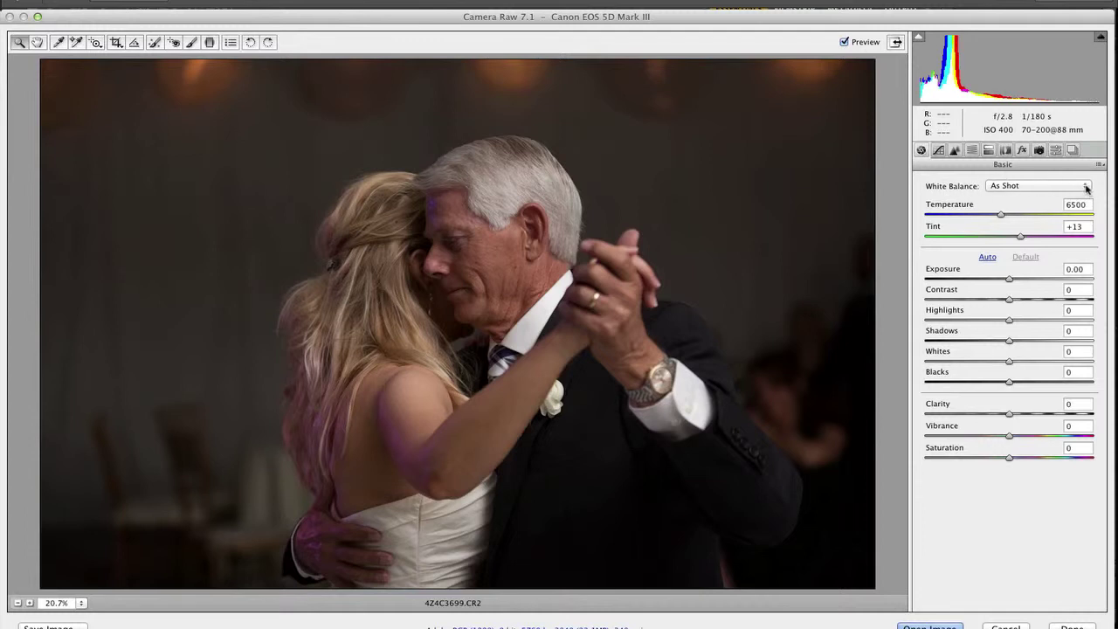
click(1087, 187)
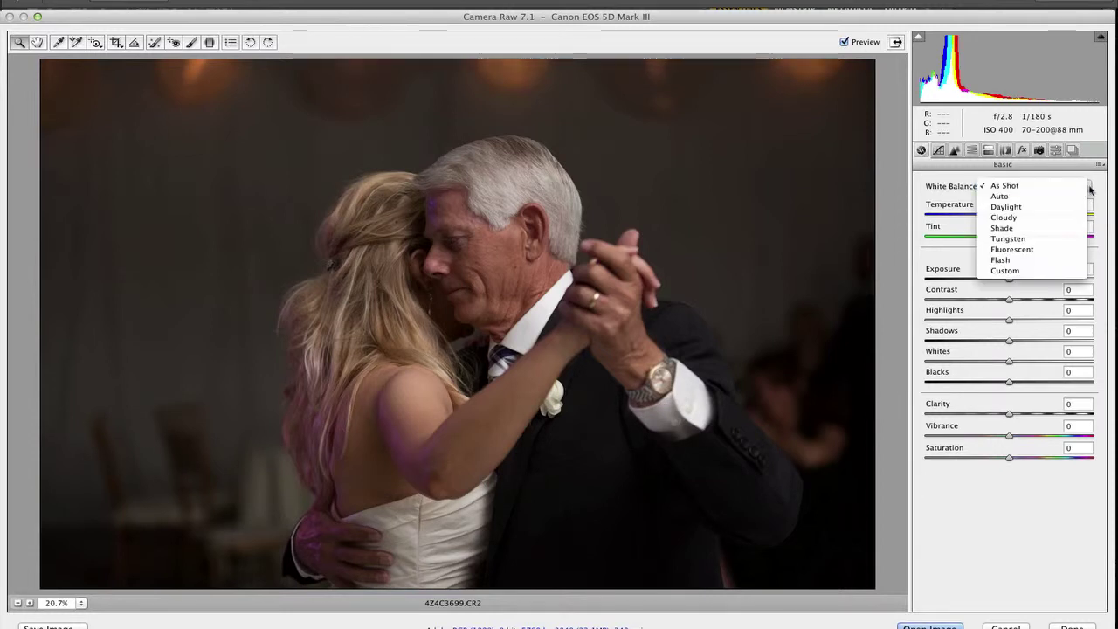
click(1037, 196)
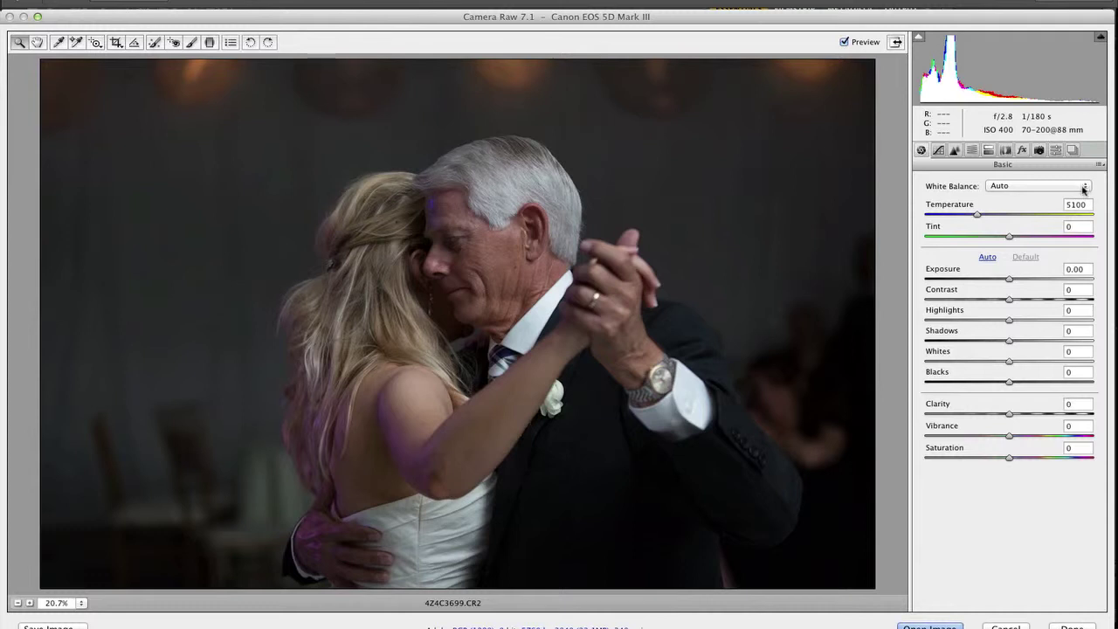
- Try the Daylight, Cloudy and Shade white balance presets in turn on the dance photo
click(1084, 189)
click(1082, 197)
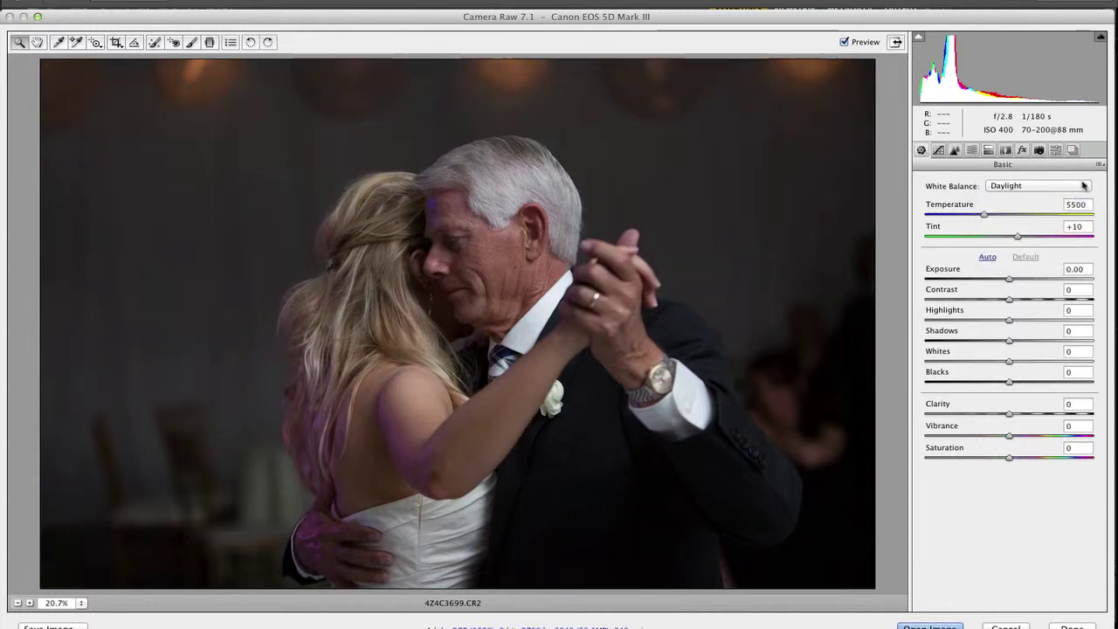
click(1084, 186)
click(1082, 197)
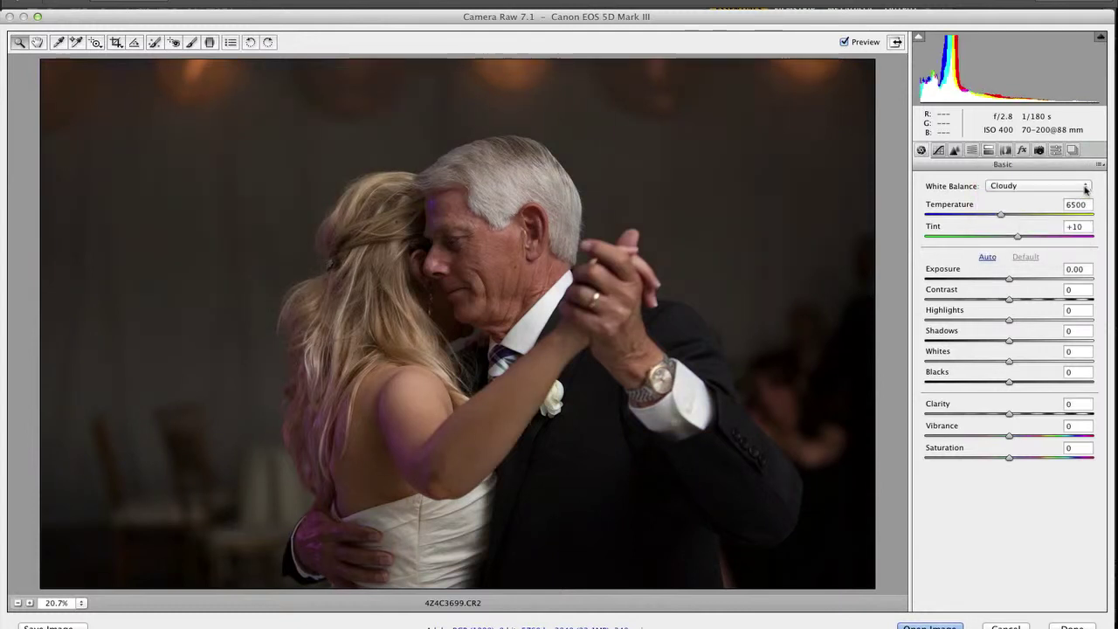
click(1086, 187)
click(1081, 196)
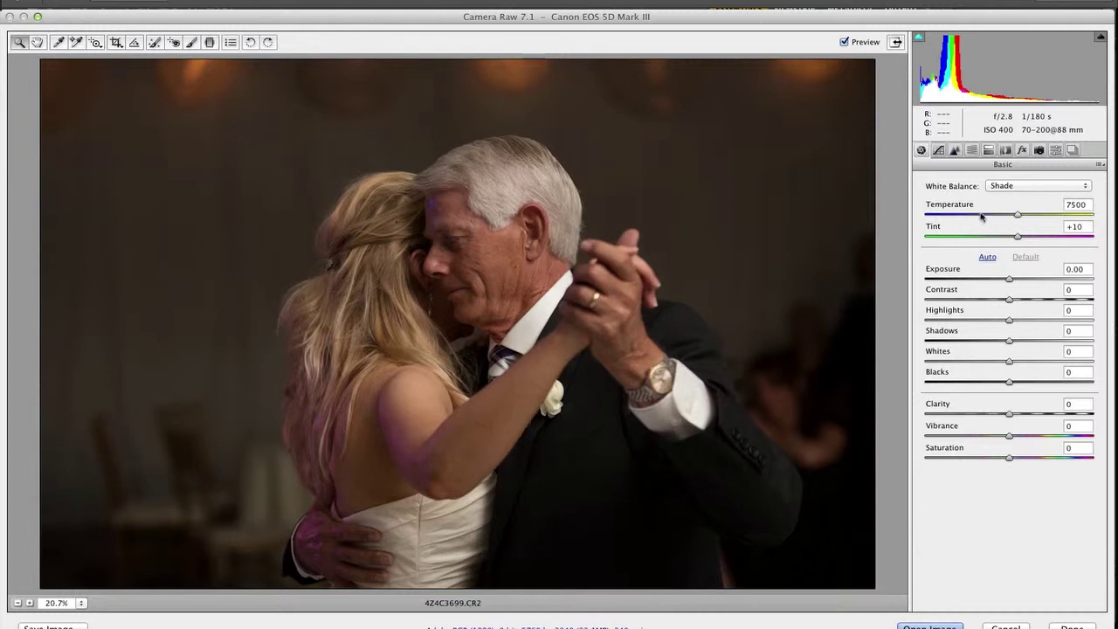
- Try the Tungsten, Fluorescent and Flash white balance presets in turn on the dance photo
click(1087, 187)
click(1053, 198)
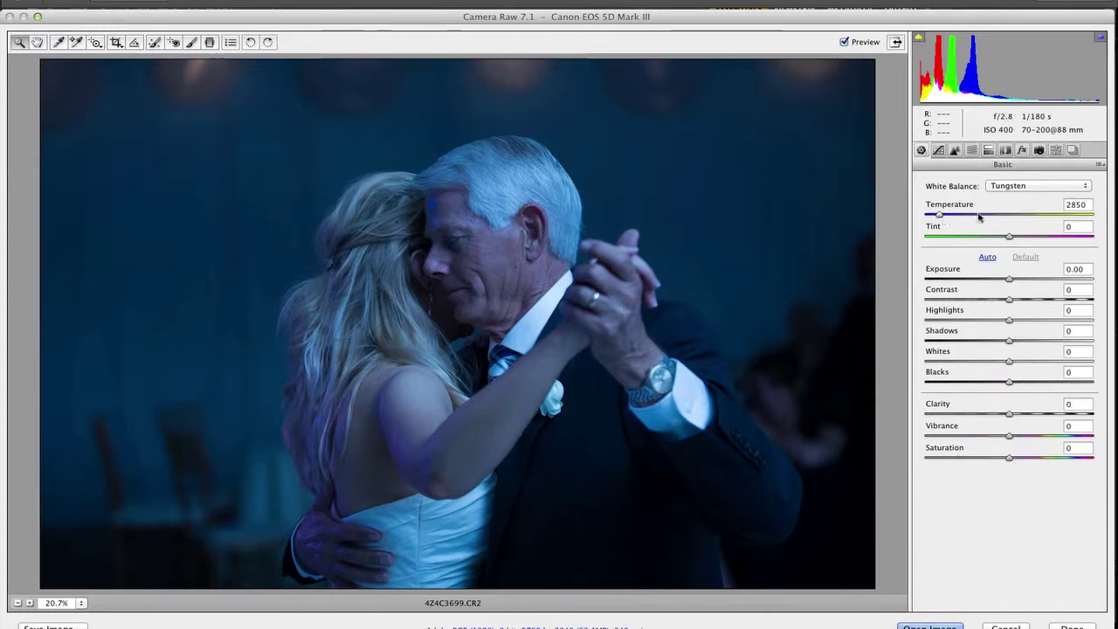
click(1087, 187)
click(1053, 197)
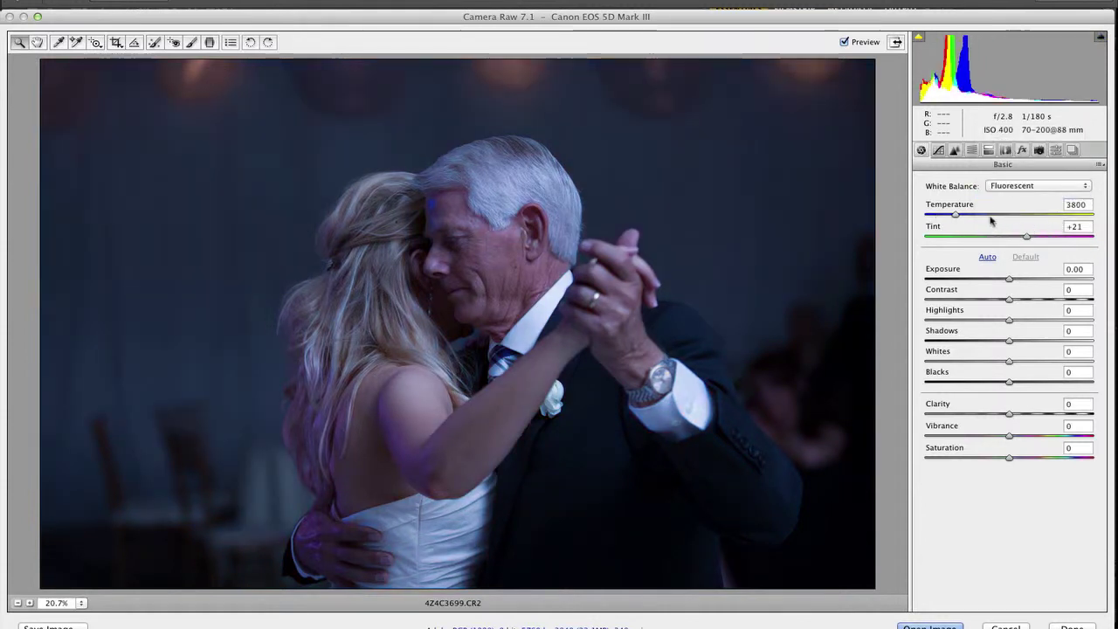
click(1082, 187)
click(1049, 196)
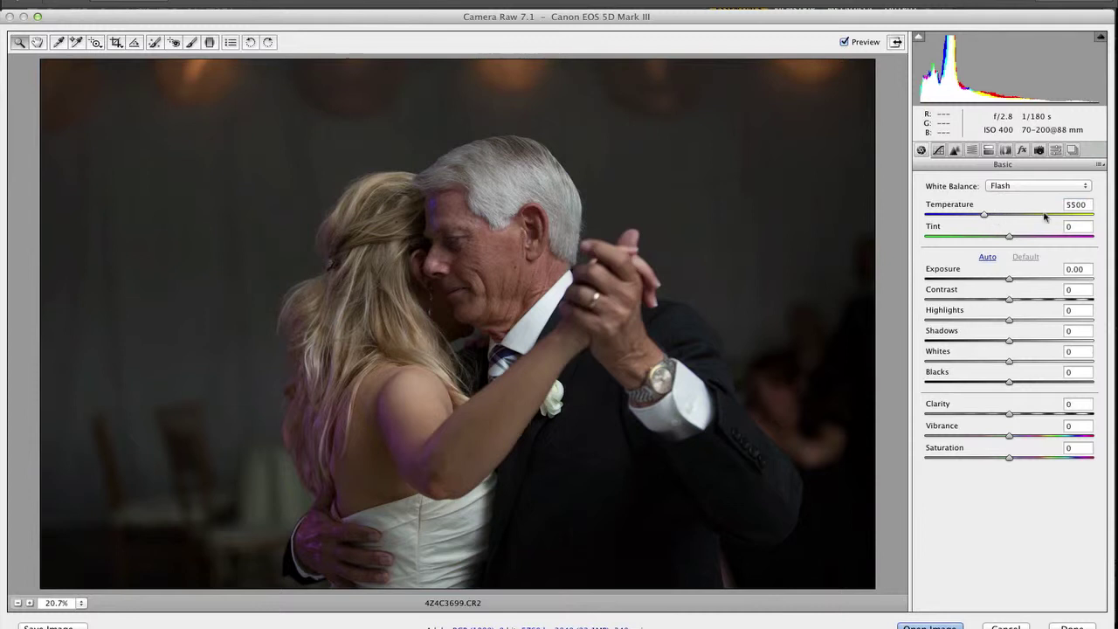
- Raise the white balance temperature to 6700, and reset the white balance to As Shot
drag(984, 219, 1013, 218)
click(1087, 187)
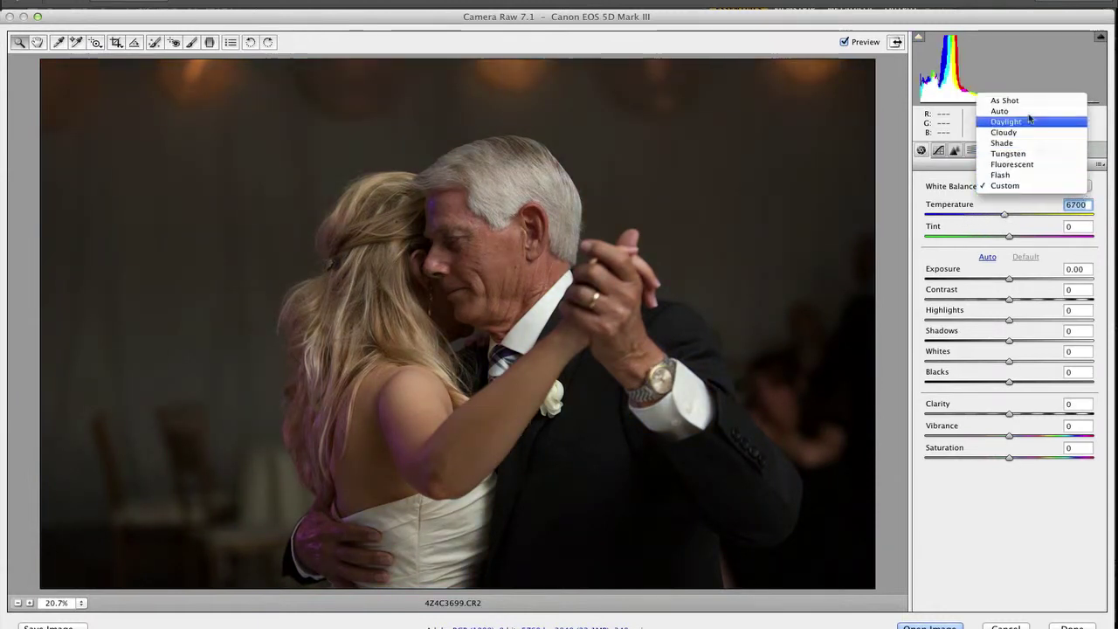
click(1013, 102)
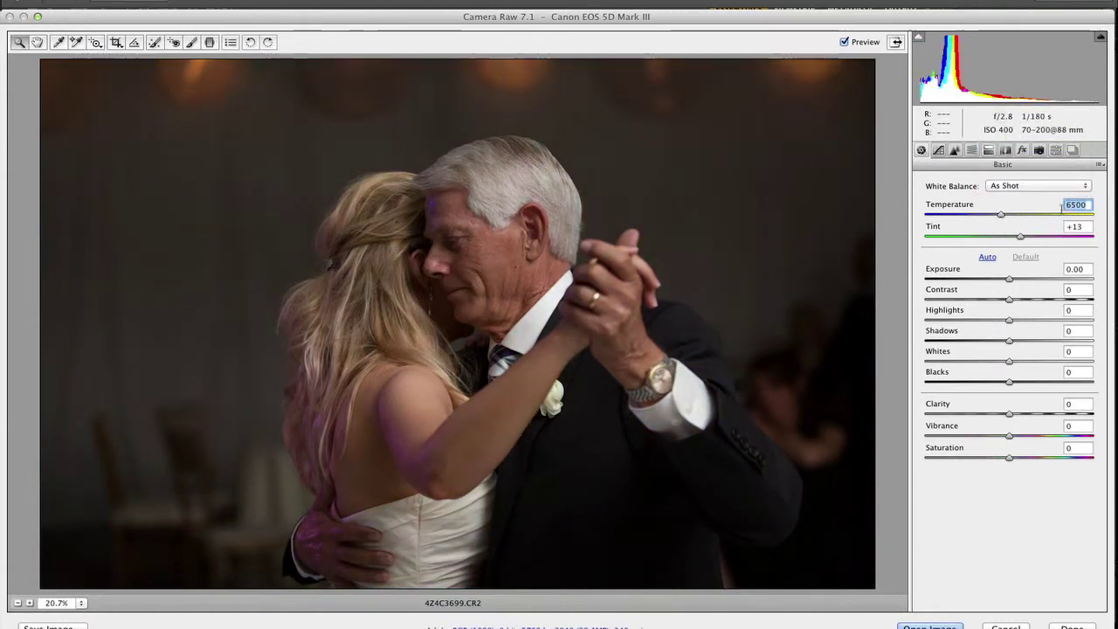
- Compare the Shade white balance preset with Cloudy, leaving Cloudy applied
click(1040, 186)
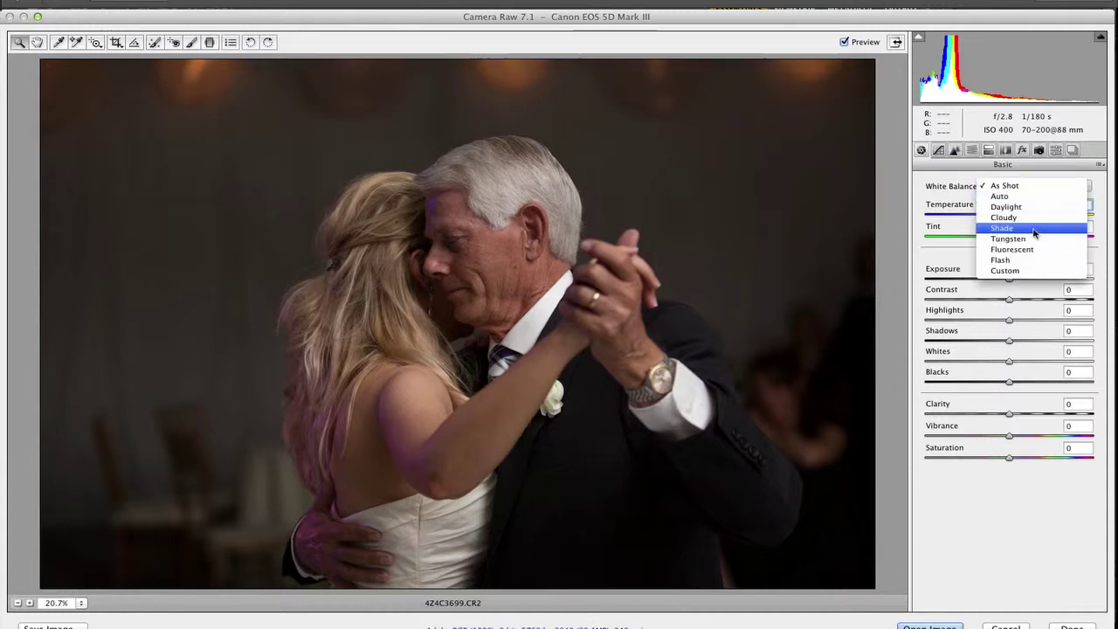
click(1005, 227)
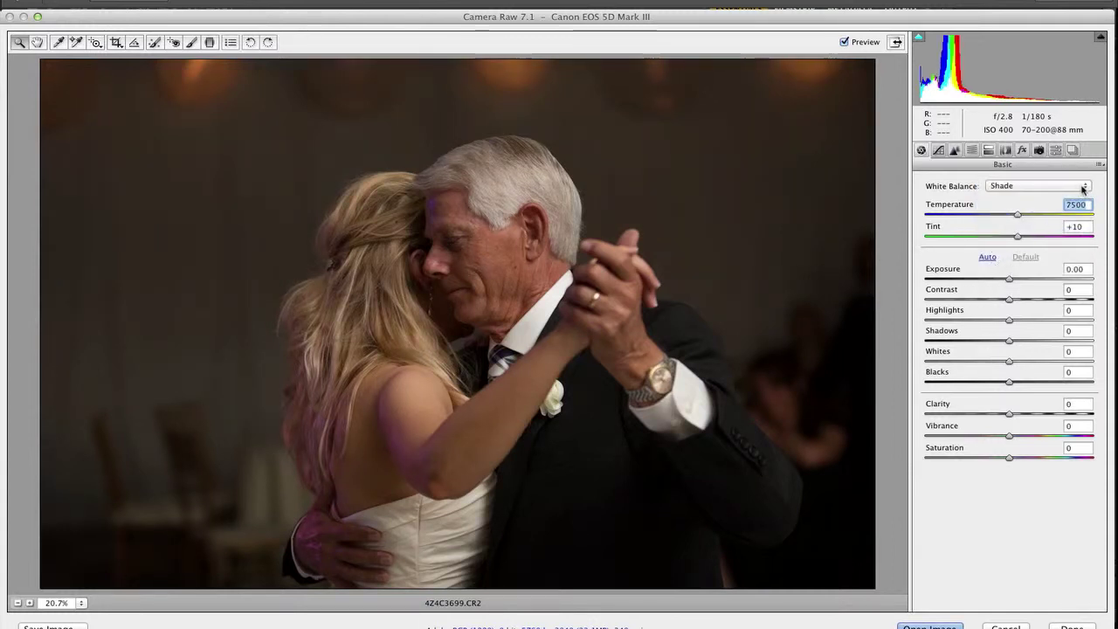
click(1081, 188)
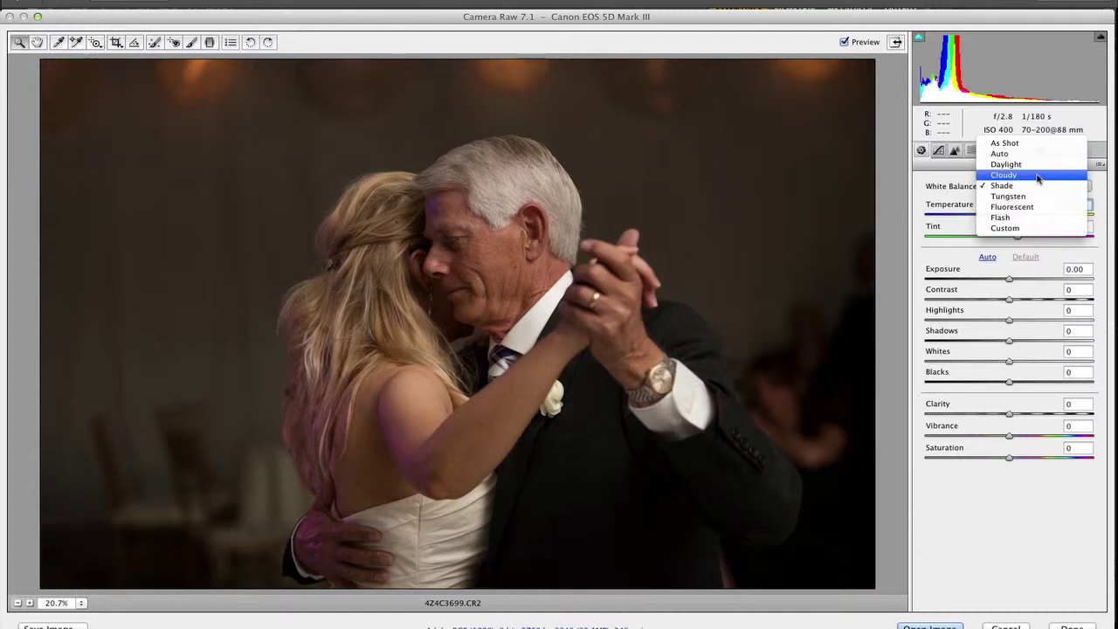
click(1088, 177)
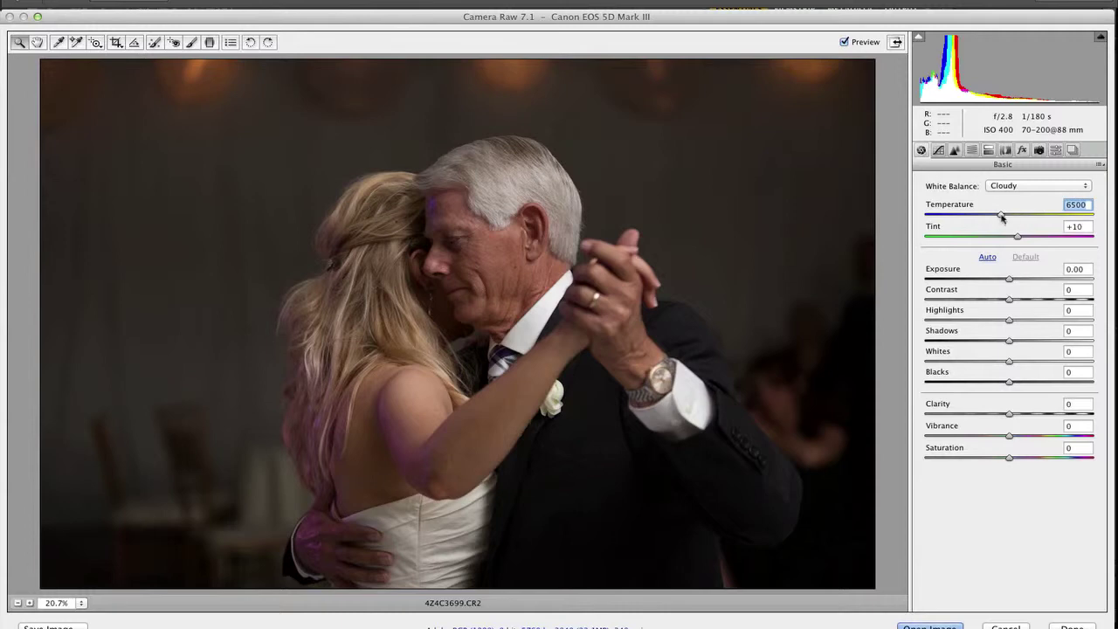
- Lower the temperature to 2900, and neutralize the blue cast by sampling the man's white shirt collar with the White Balance tool
drag(1003, 216, 934, 200)
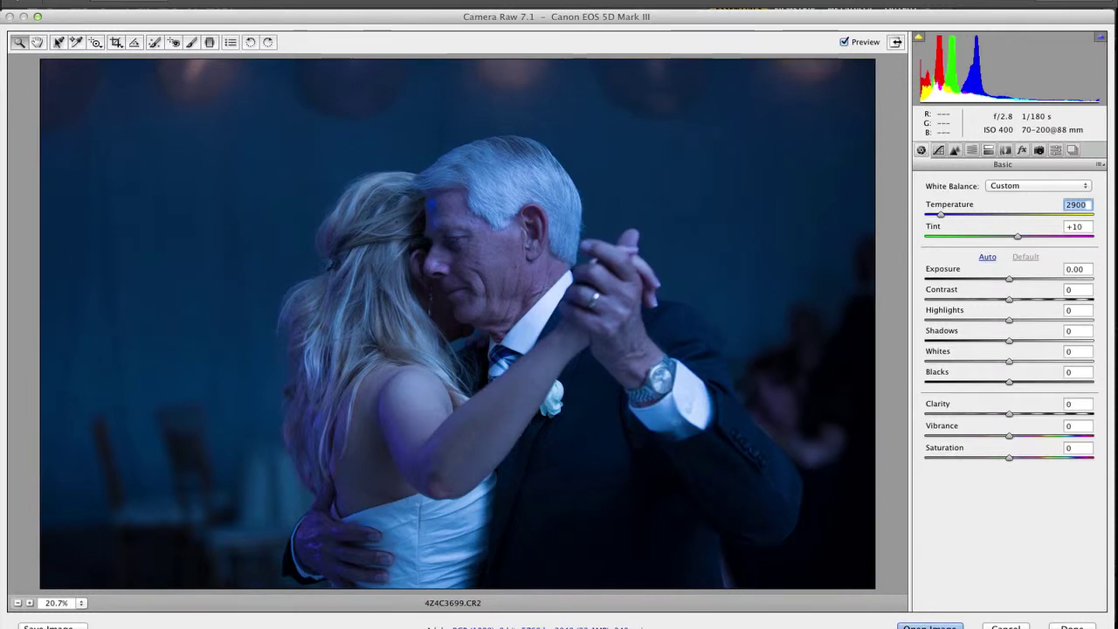
click(61, 43)
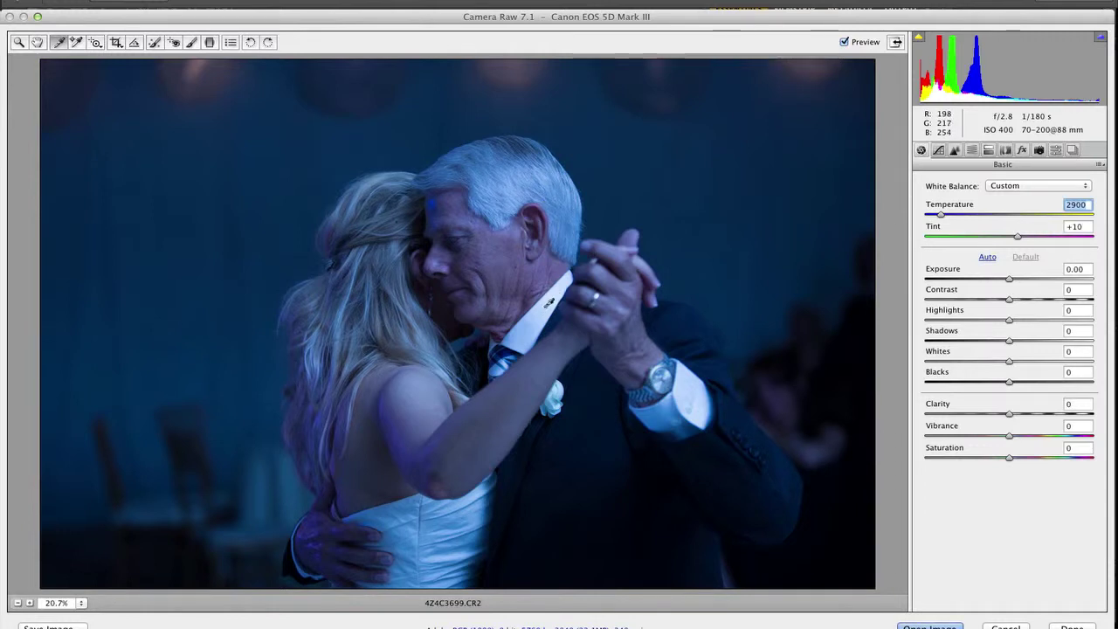
click(540, 315)
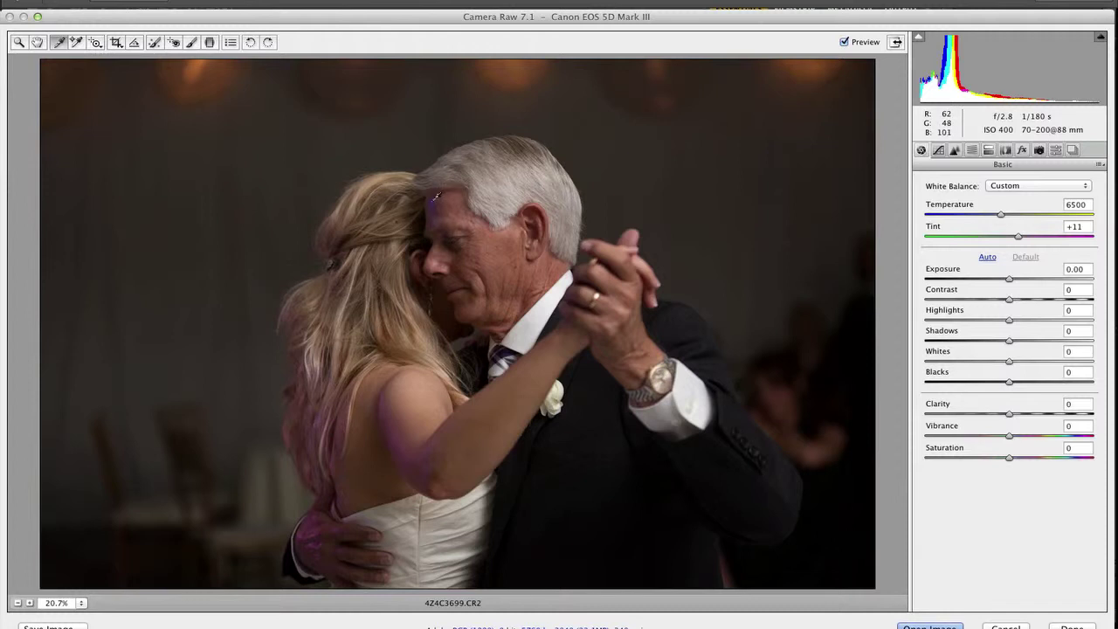
- Try the purple highlight on the man's forehead as the neutral sample, and resample his white shirt collar
click(436, 198)
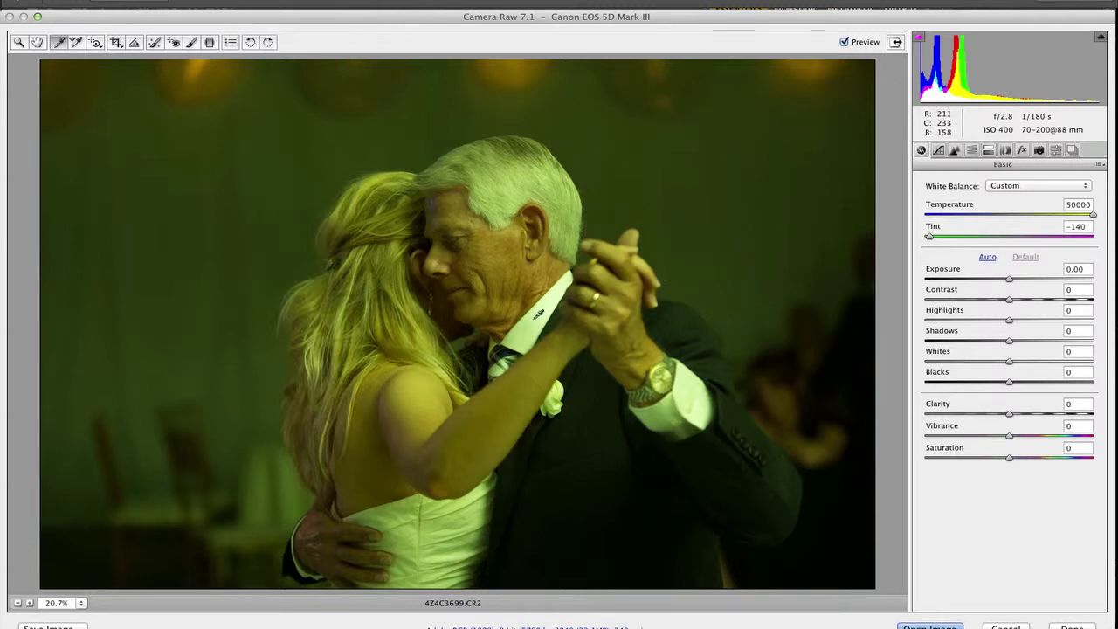
click(539, 313)
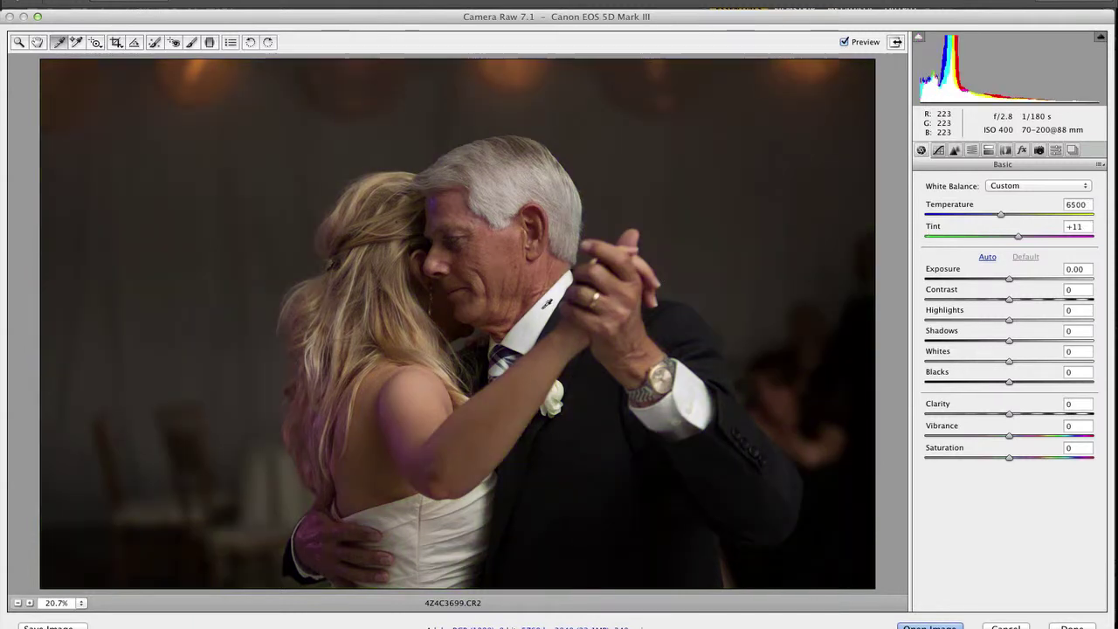
- Compare neutral samples from the man's black jacket and white collar, ending with a sample of his gray hair
click(629, 500)
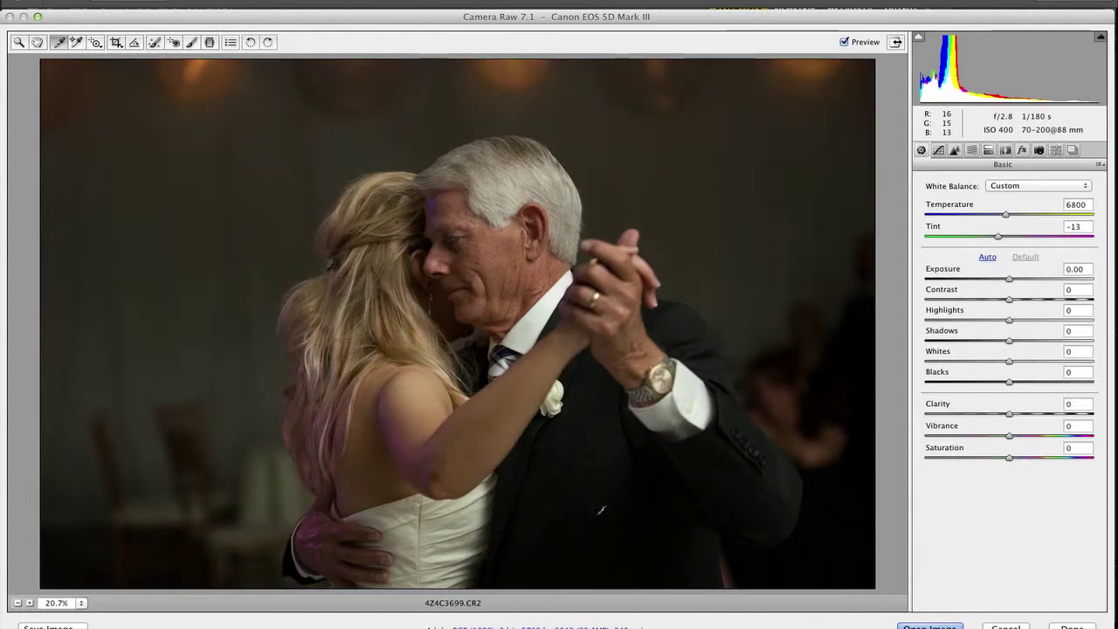
click(540, 313)
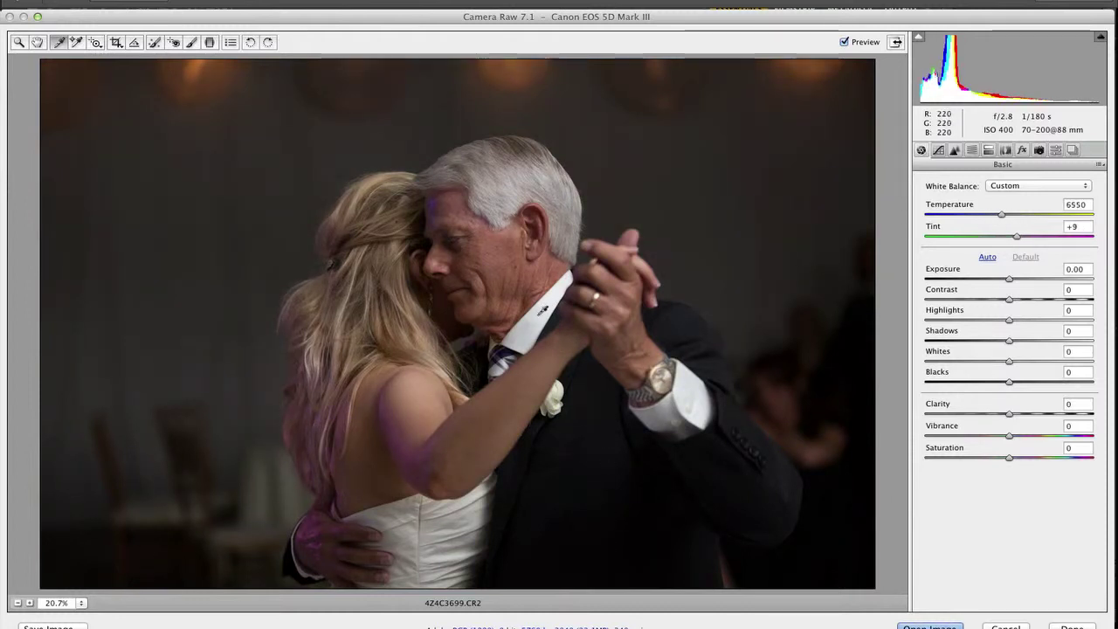
click(603, 472)
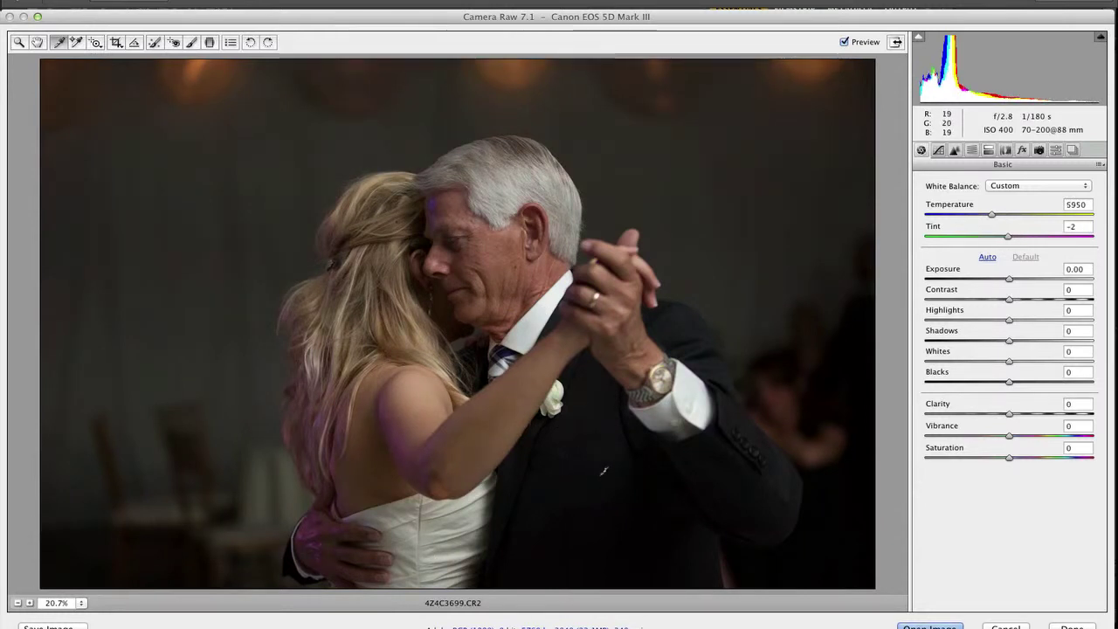
click(513, 192)
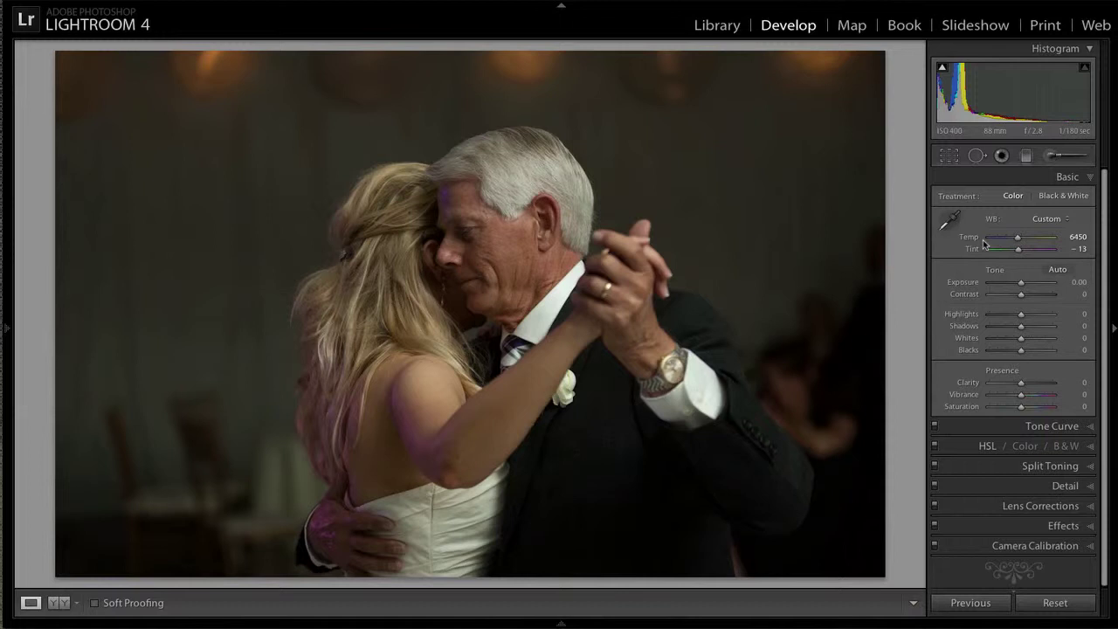
- Switch to Lightroom and try the As Shot and Cloudy white balance presets on the same photo
click(1064, 220)
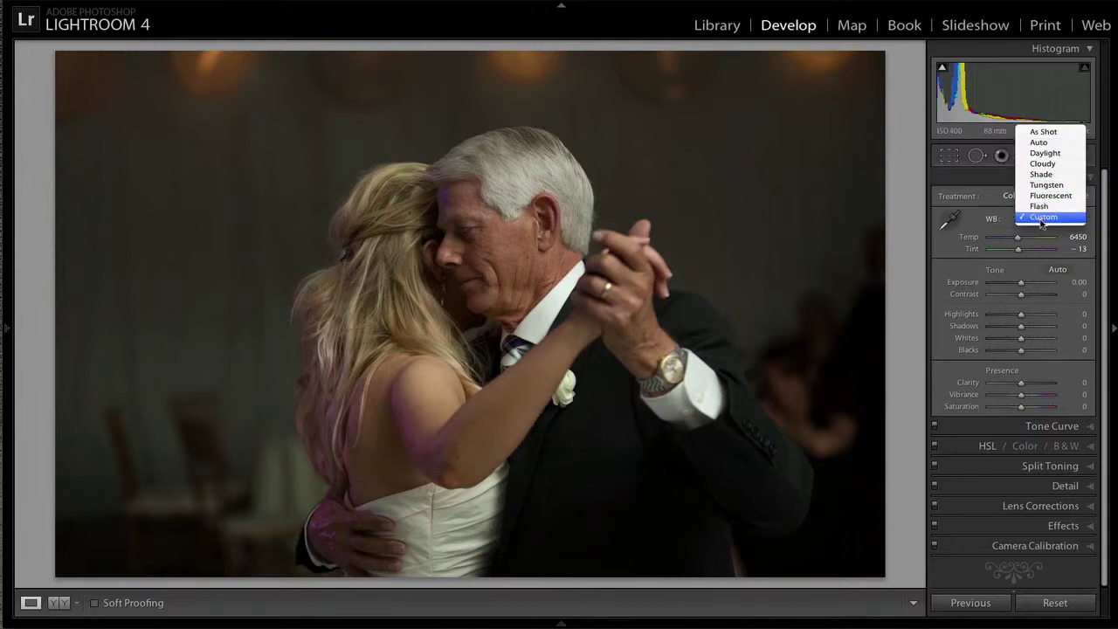
click(1043, 133)
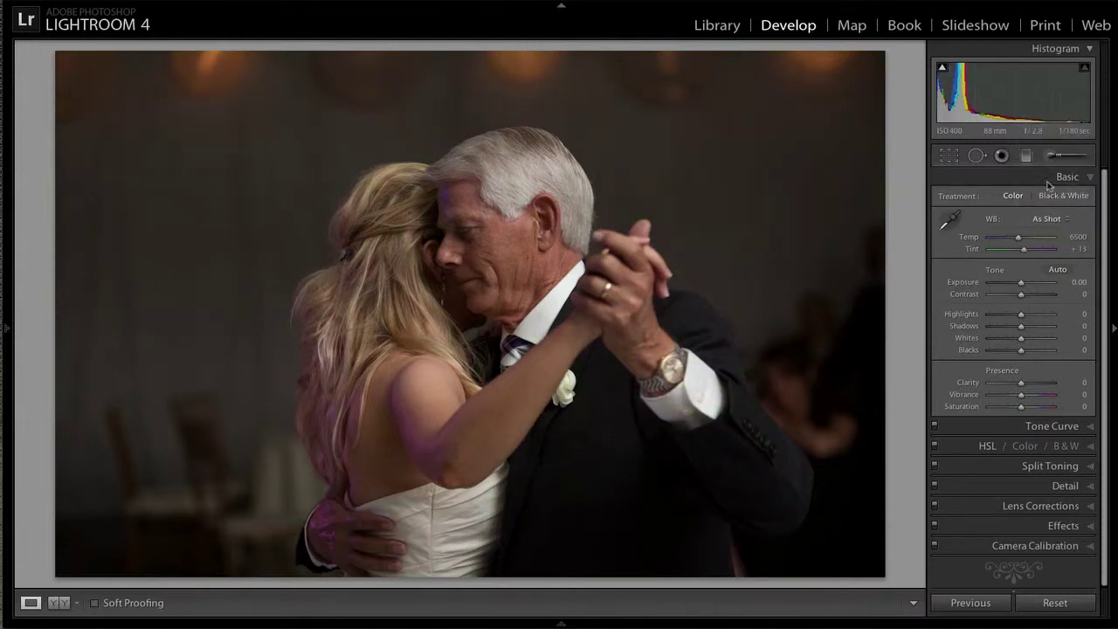
click(1060, 219)
click(1047, 250)
- Lower the temperature to 3212, and correct the cast by sampling the man's gray hair with the White Balance Selector
mouse_move(1017, 239)
mouse_down()
mouse_move(996, 242)
mouse_move(1050, 240)
mouse_move(997, 240)
mouse_up()
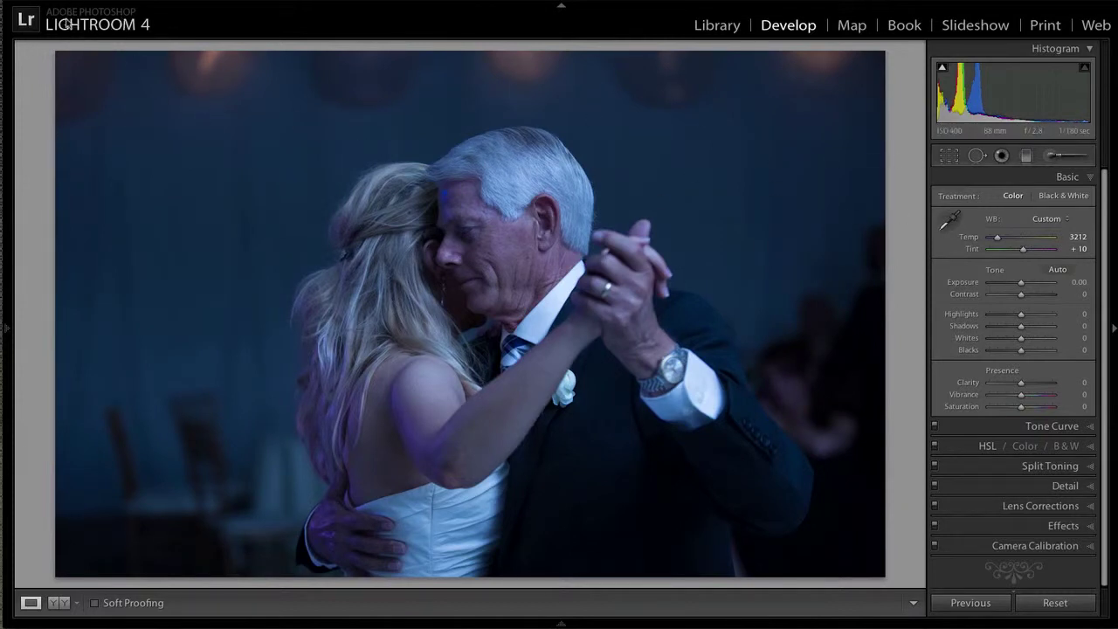
click(951, 221)
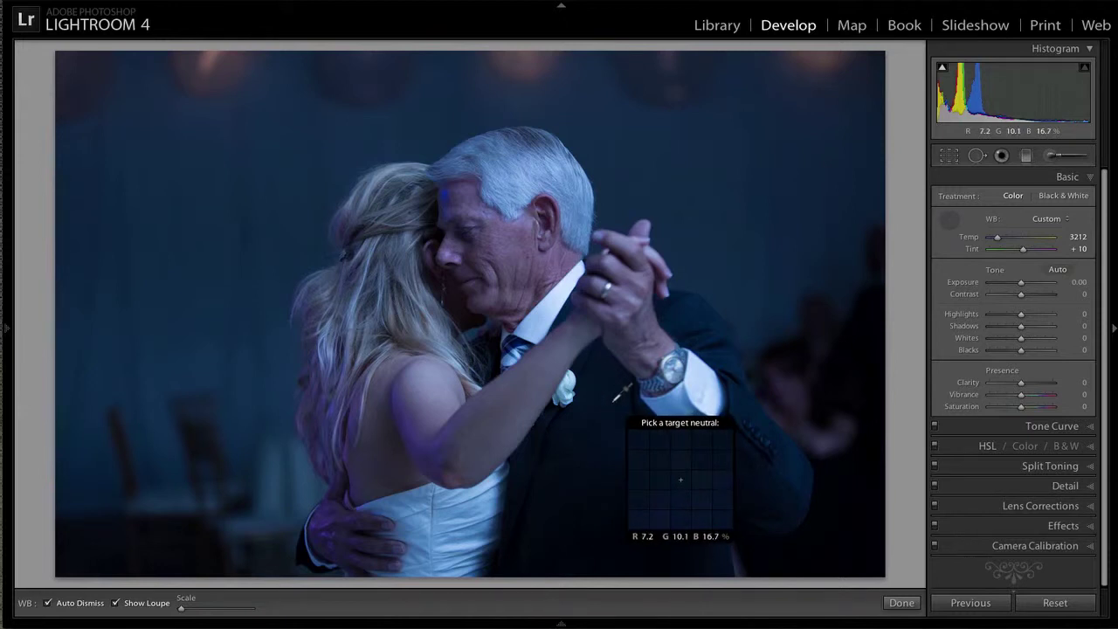
click(534, 165)
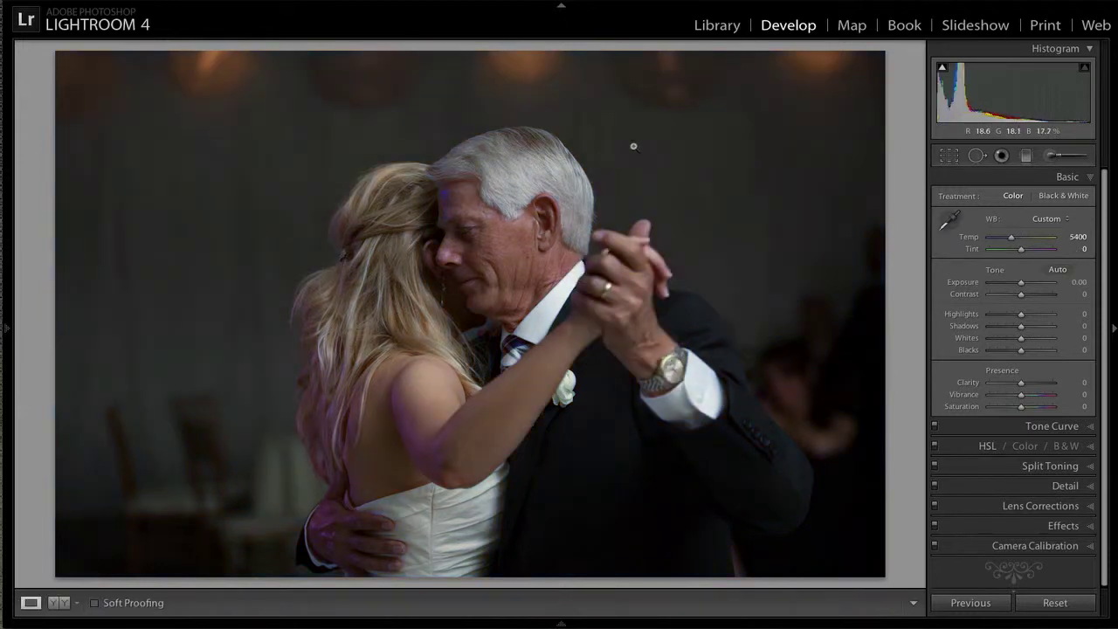
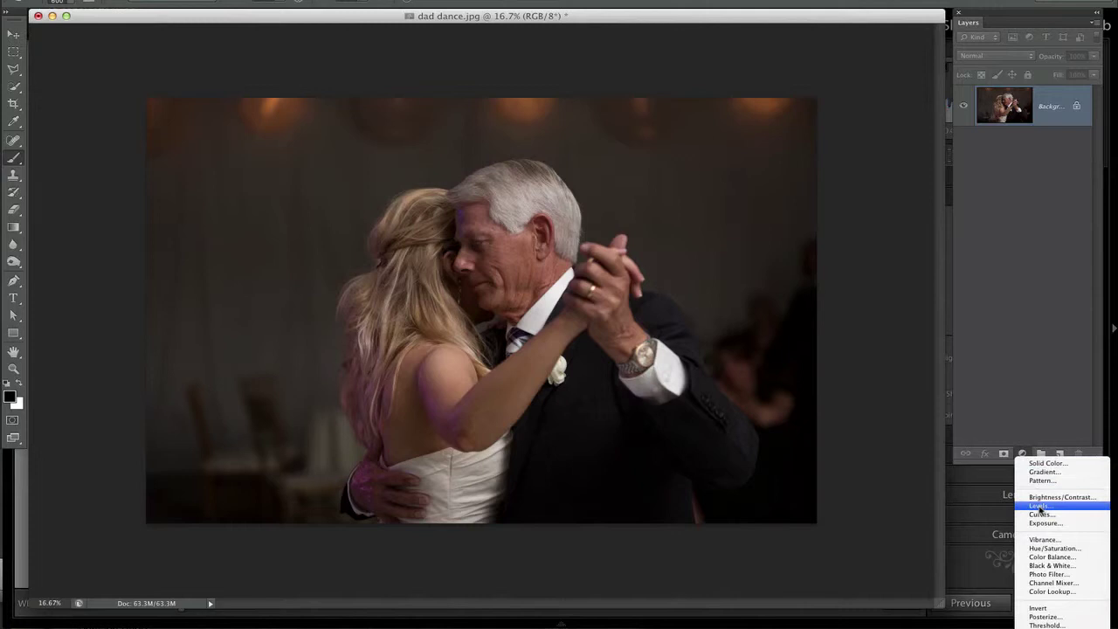
- Switch to Photoshop, add a Levels adjustment layer to dad dance.jpg and activate its gray point eyedropper
click(1040, 506)
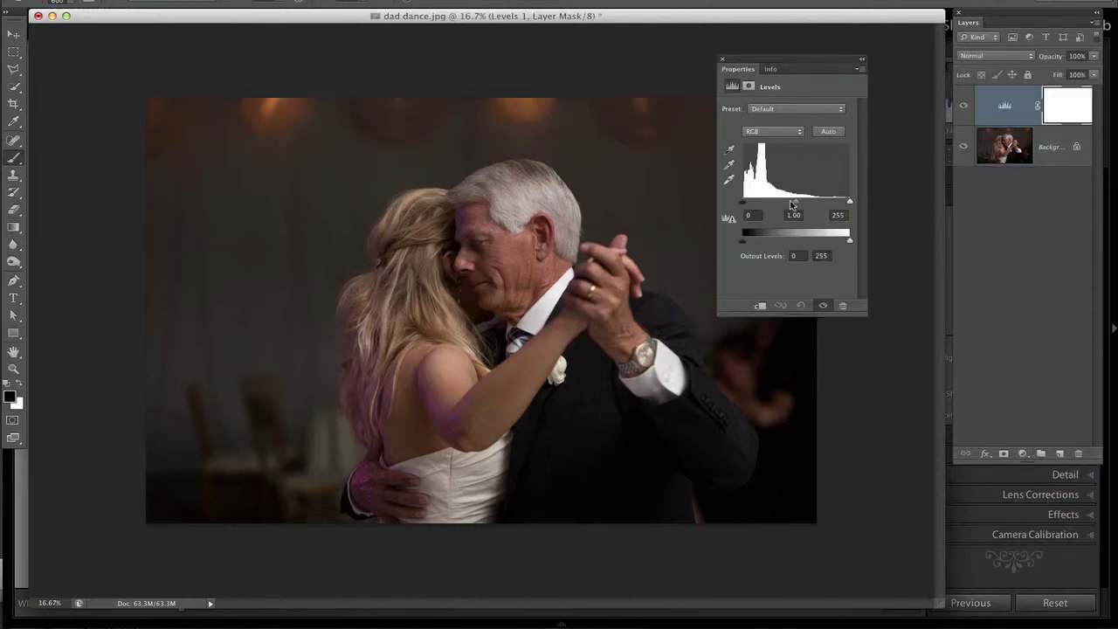
click(730, 150)
click(732, 180)
click(732, 166)
click(731, 166)
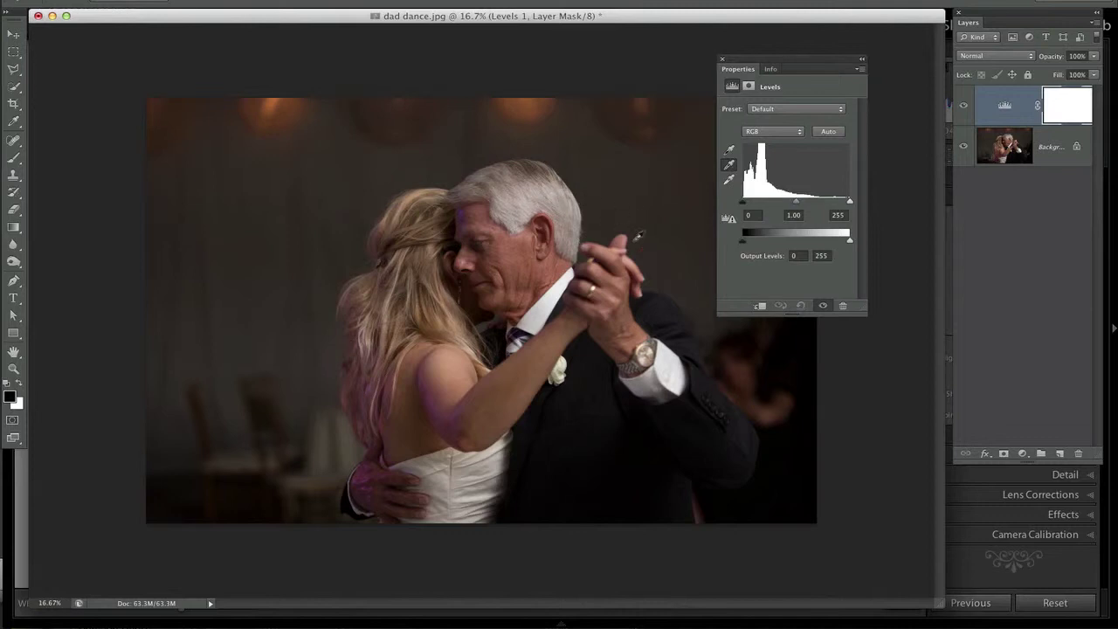
- Sample the man's hair and black jacket as gray points, and resample his hair with the Levels properties moved aside
click(514, 183)
click(594, 390)
drag(796, 61, 834, 44)
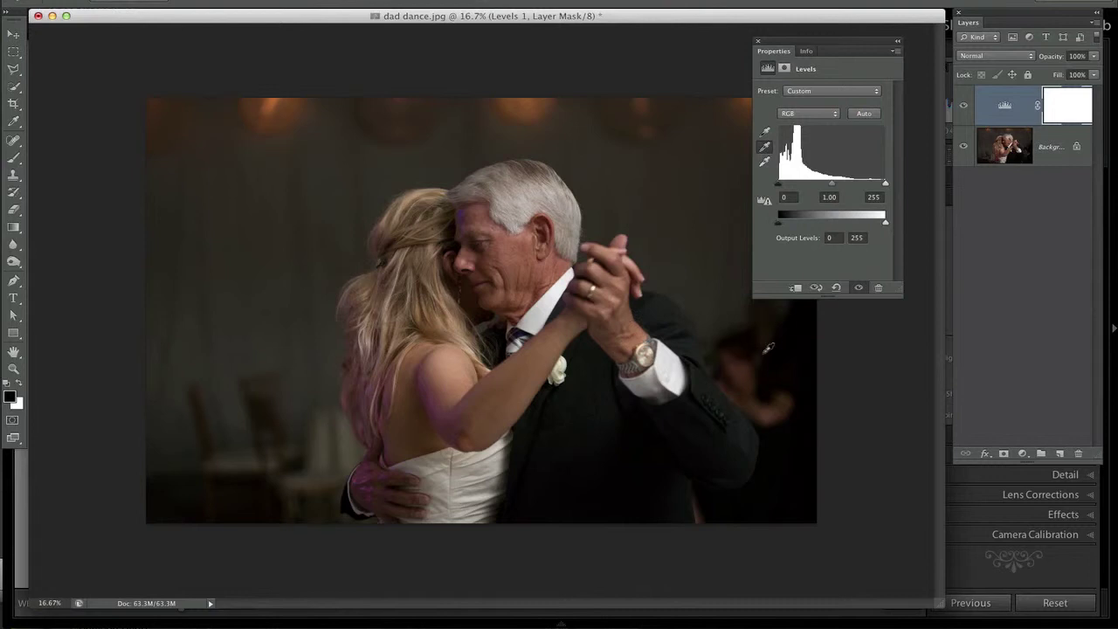
click(499, 177)
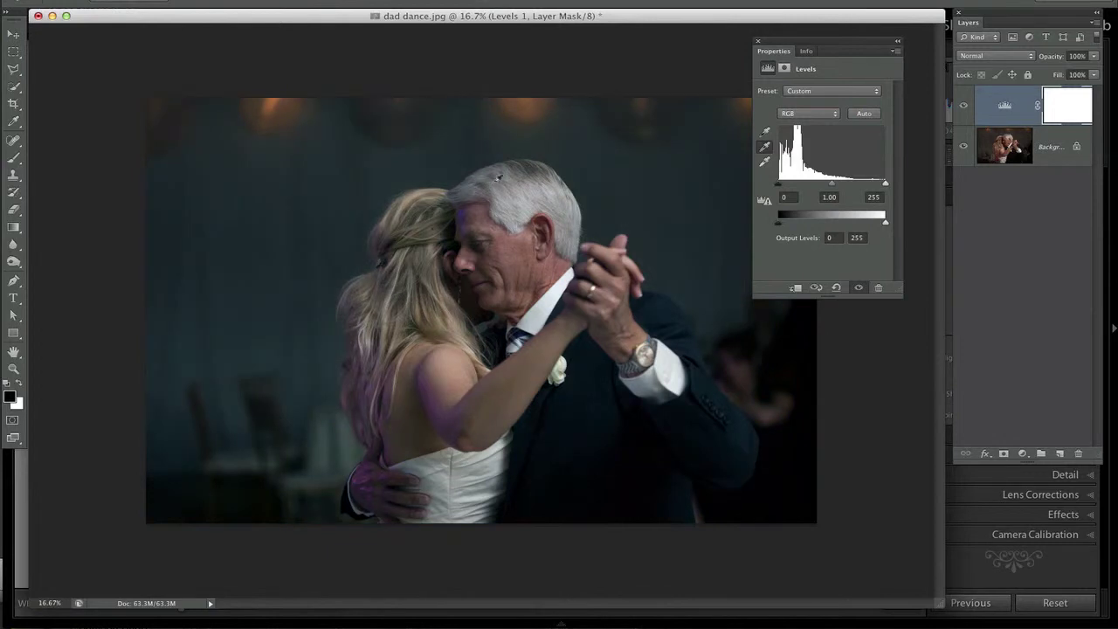